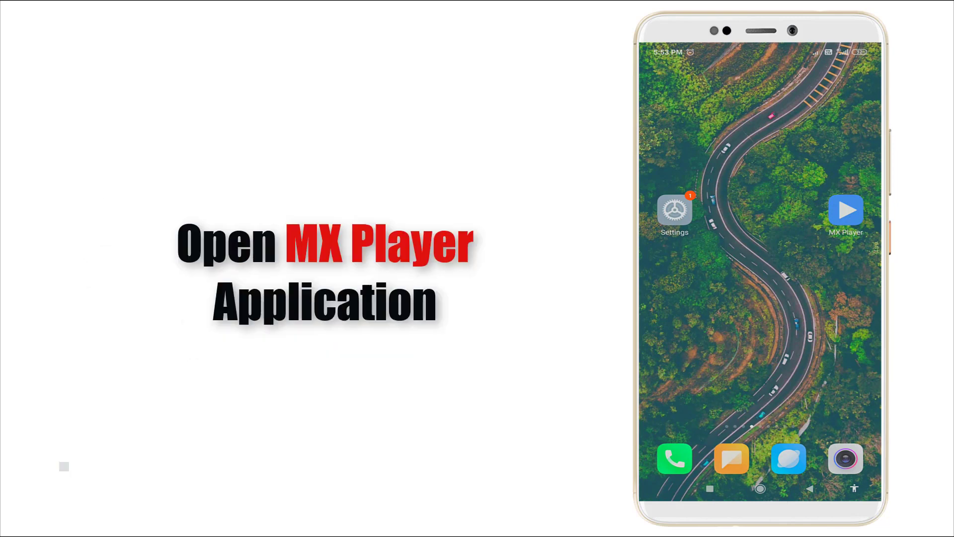
Launch MX Player and open Settings from the overflow menu
left_click(846, 212)
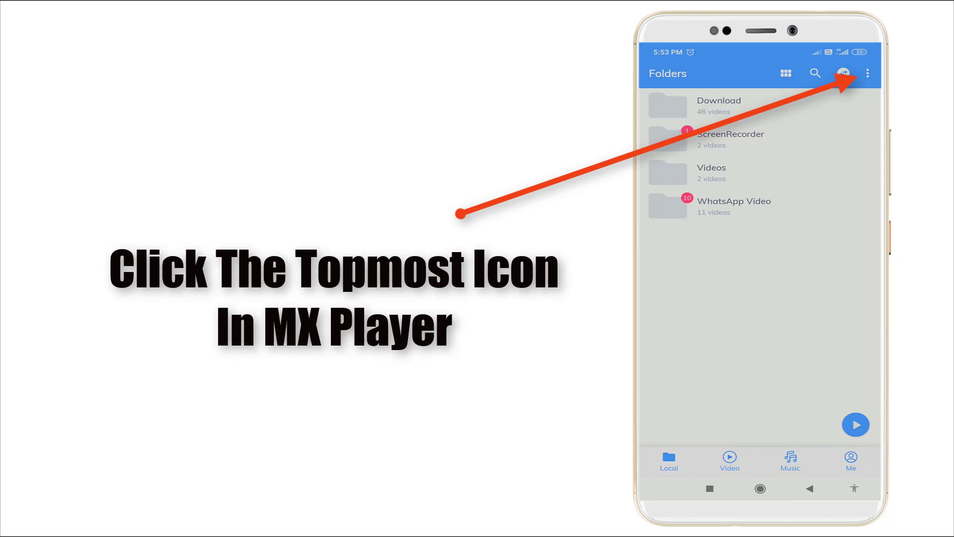
left_click(868, 73)
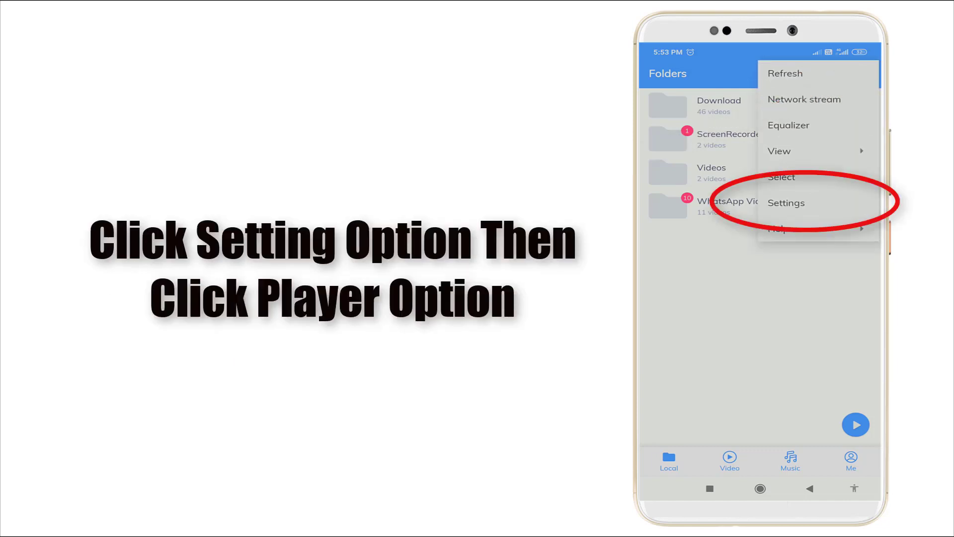
left_click(786, 204)
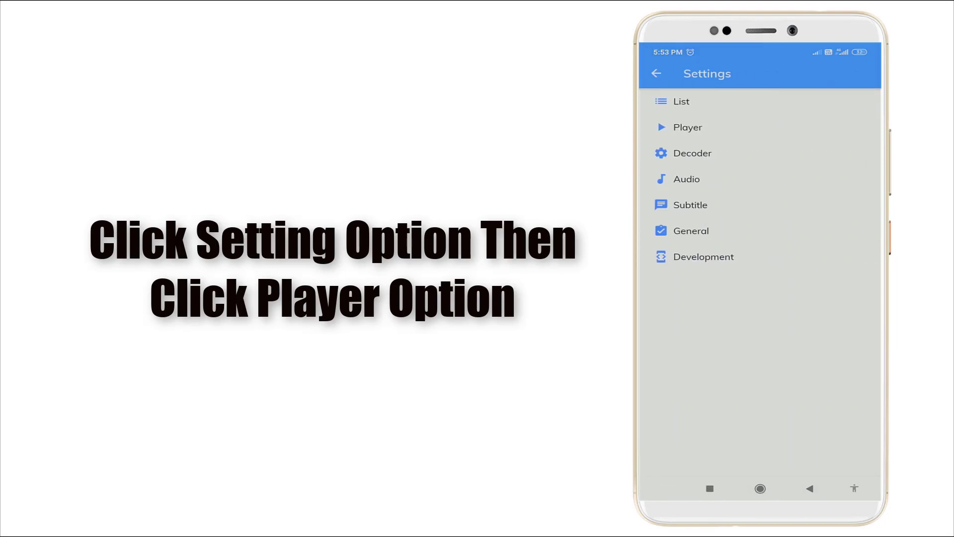
Change the Player Style progress bar colour from blue to red and confirm it
left_click(755, 129)
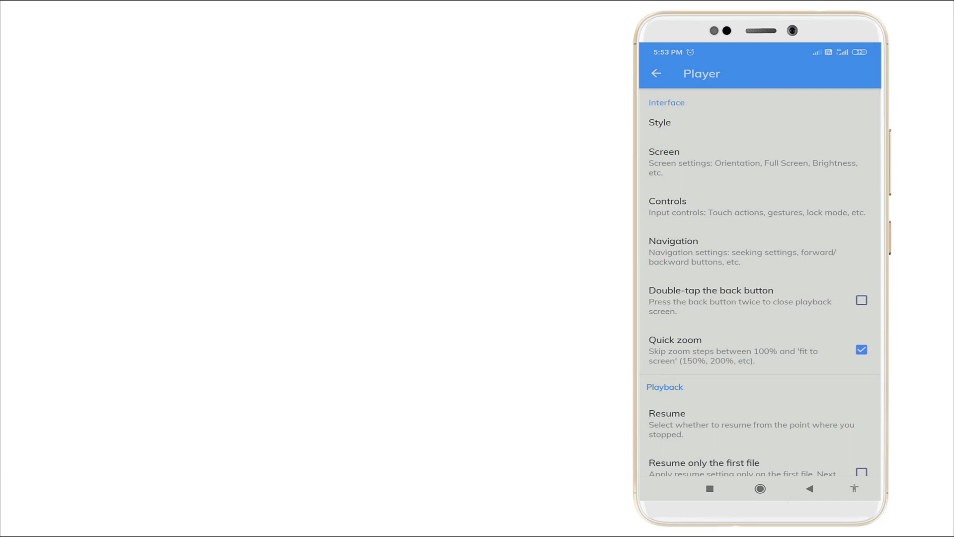
left_click(760, 123)
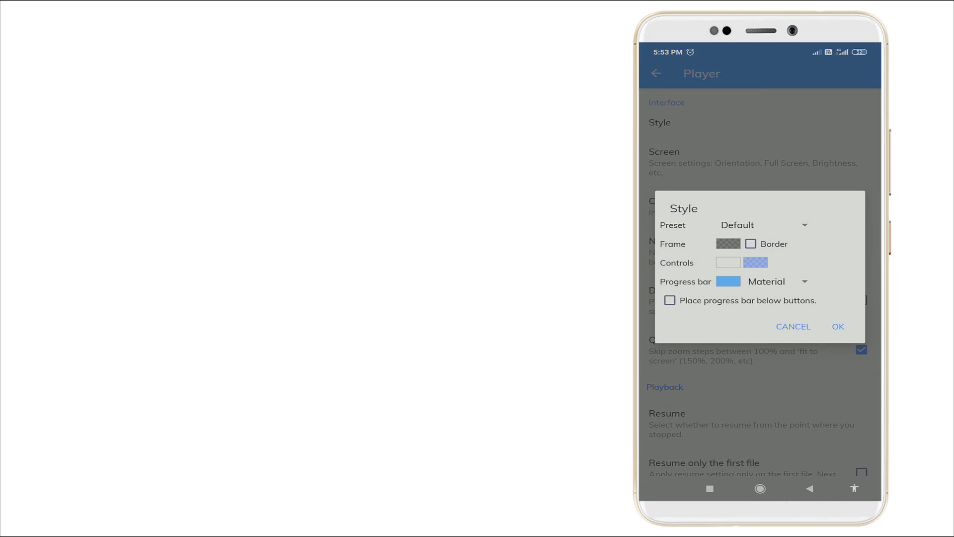
left_click(728, 281)
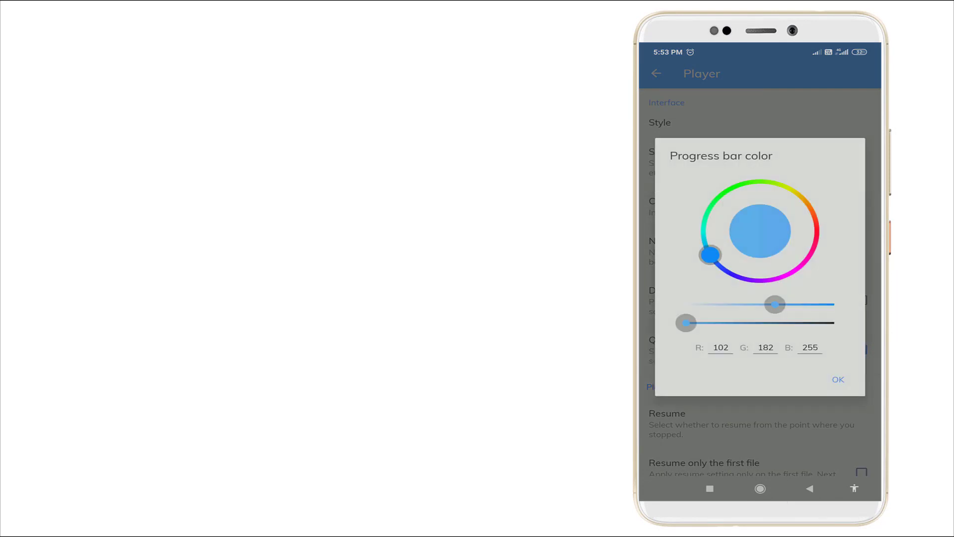
left_click_drag(710, 255, 818, 233)
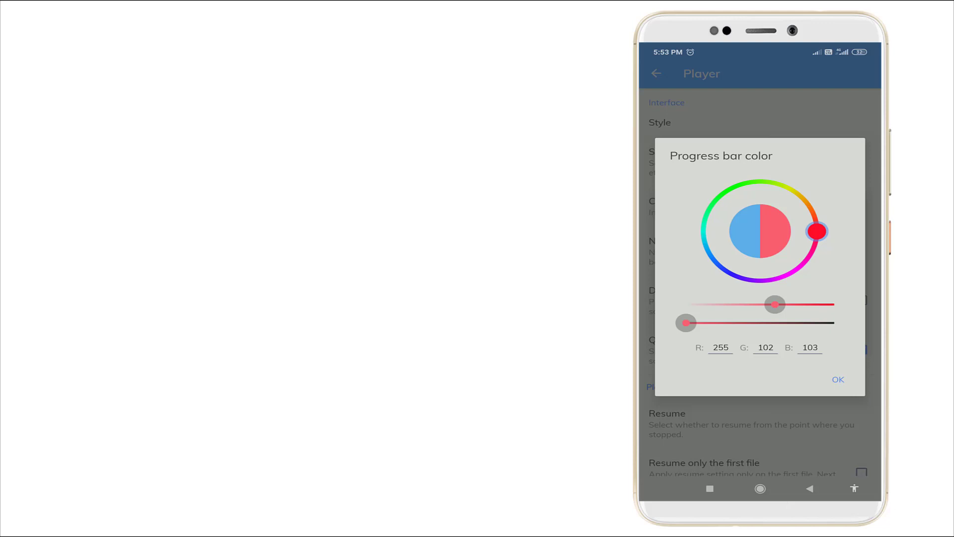
left_click(838, 379)
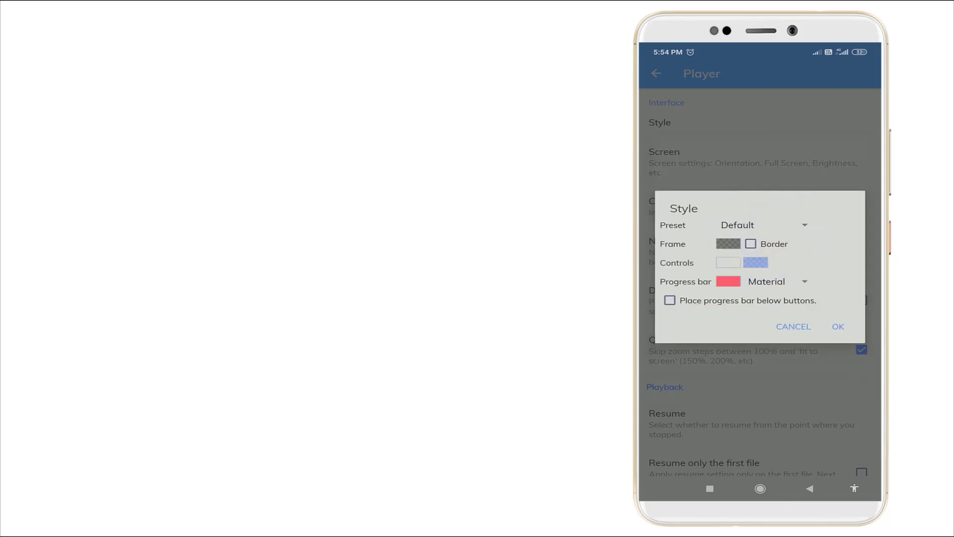
left_click(838, 325)
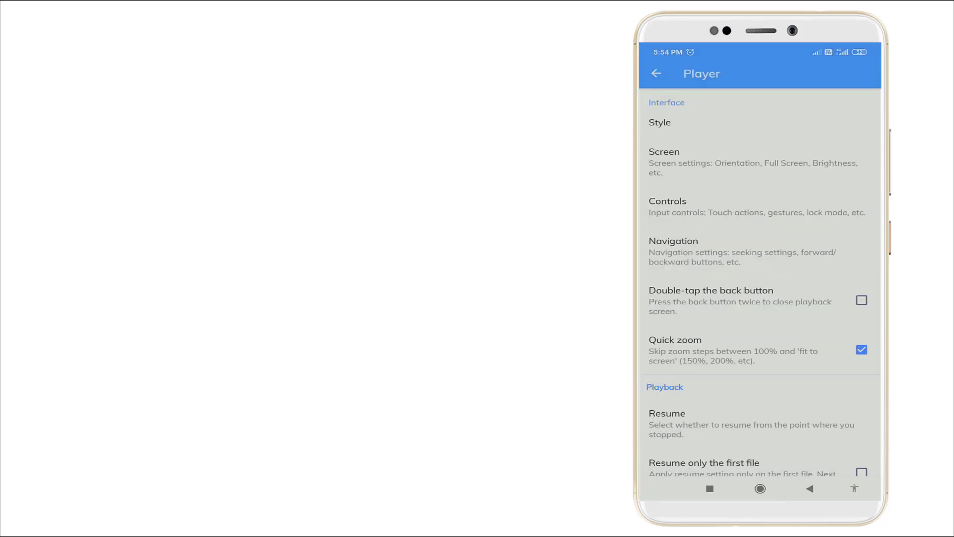
Back out to the Folders list and play the first video in Download
left_click(810, 488)
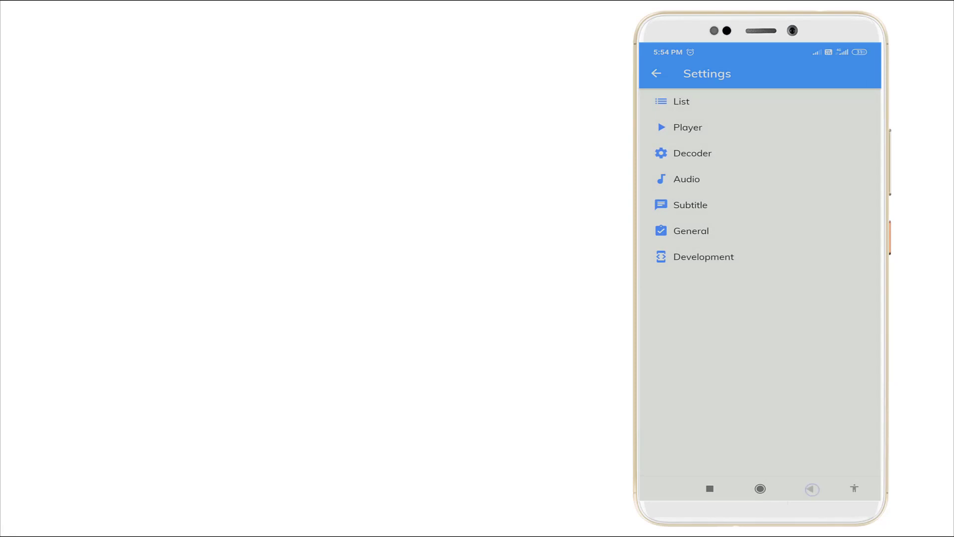
left_click(810, 488)
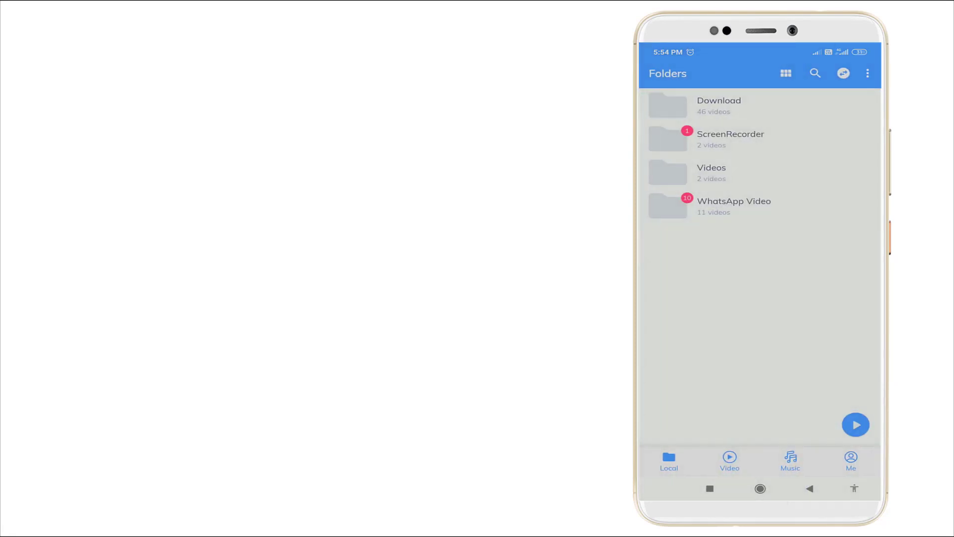
left_click(757, 104)
left_click(757, 109)
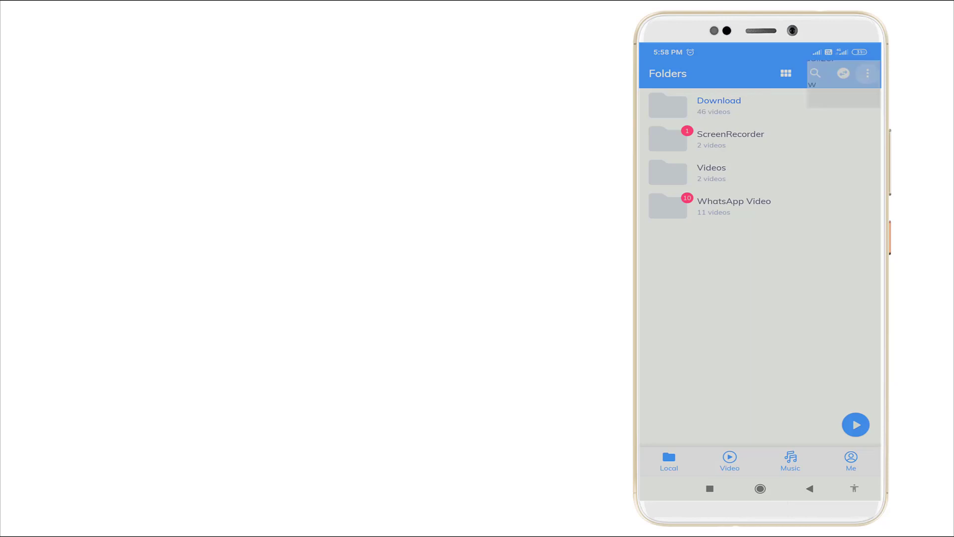
Enable 'Show hidden files and folders' in List settings, then leave Settings
left_click(786, 202)
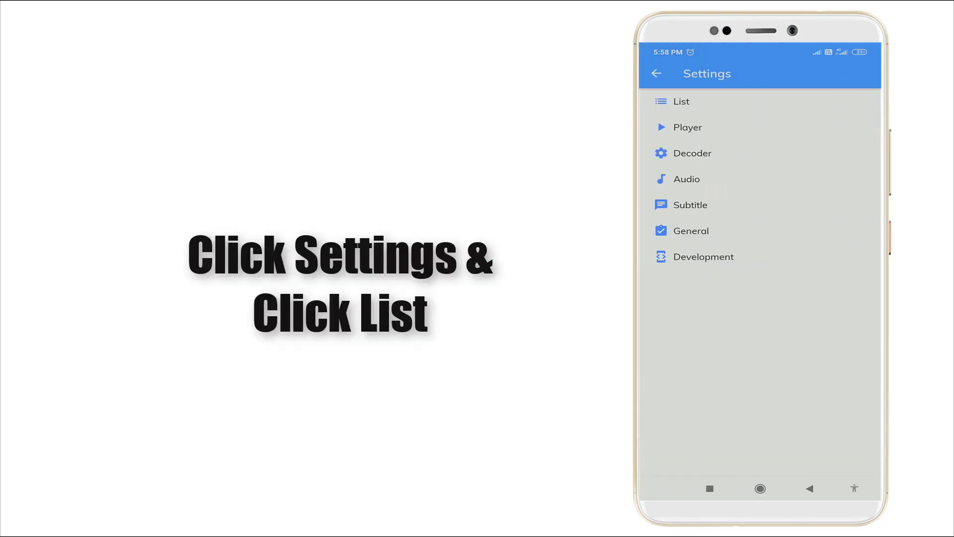
left_click(710, 101)
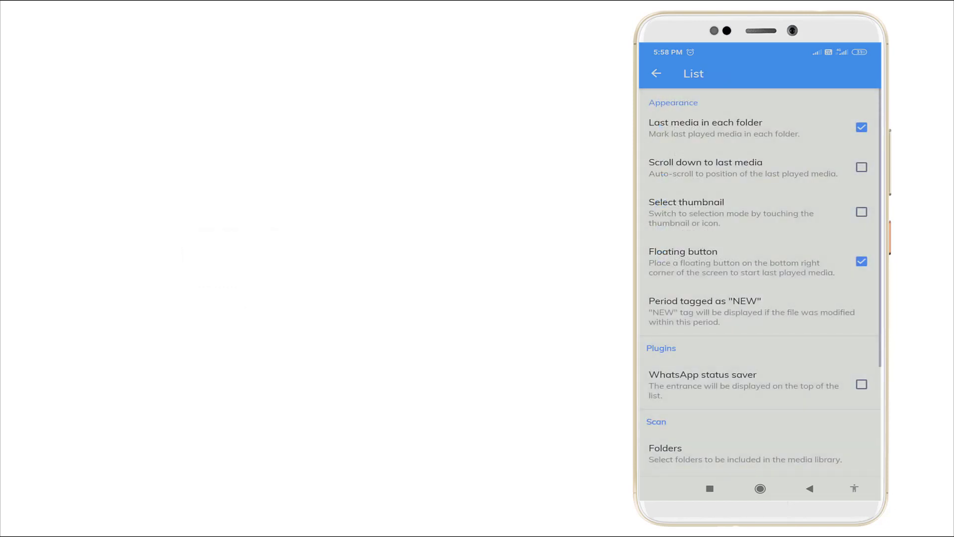
scroll(760, 299, "down", 5)
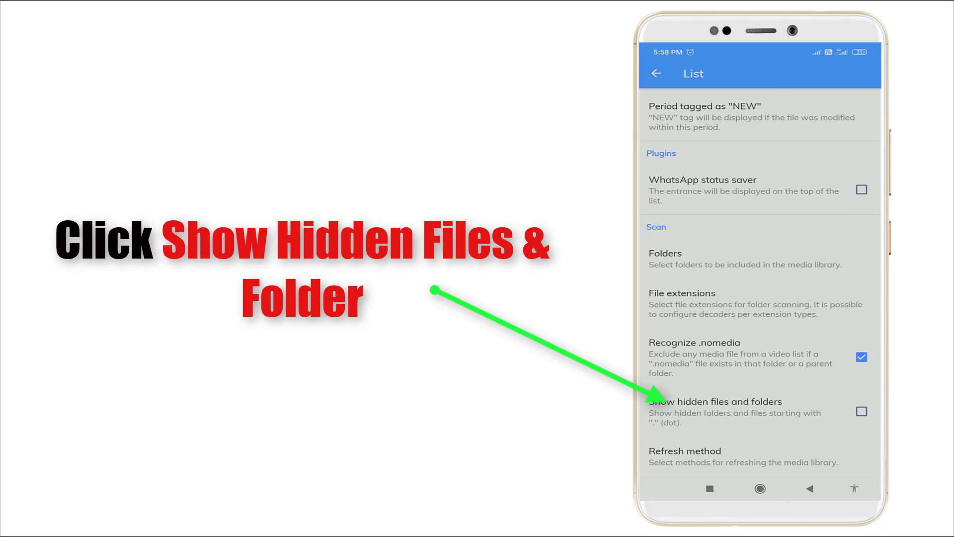
left_click(767, 411)
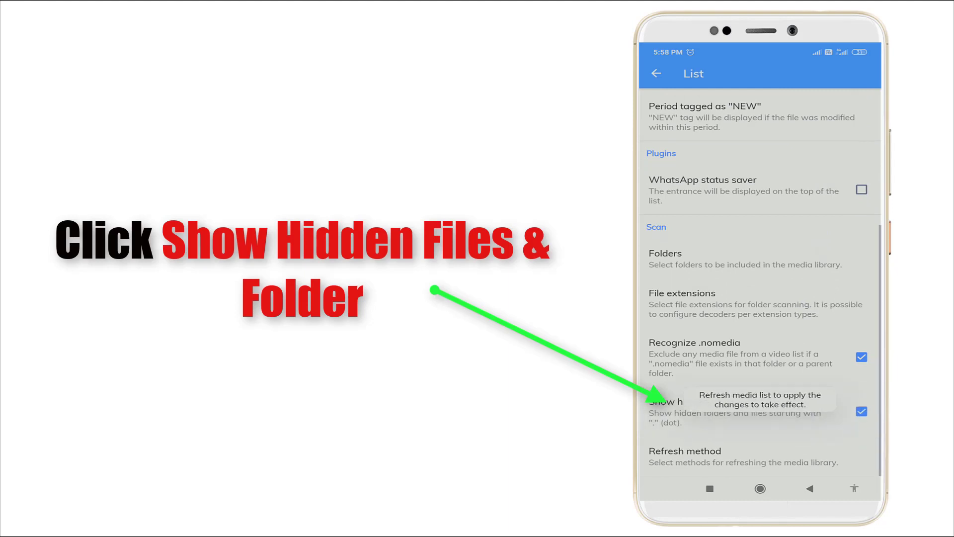
left_click(809, 488)
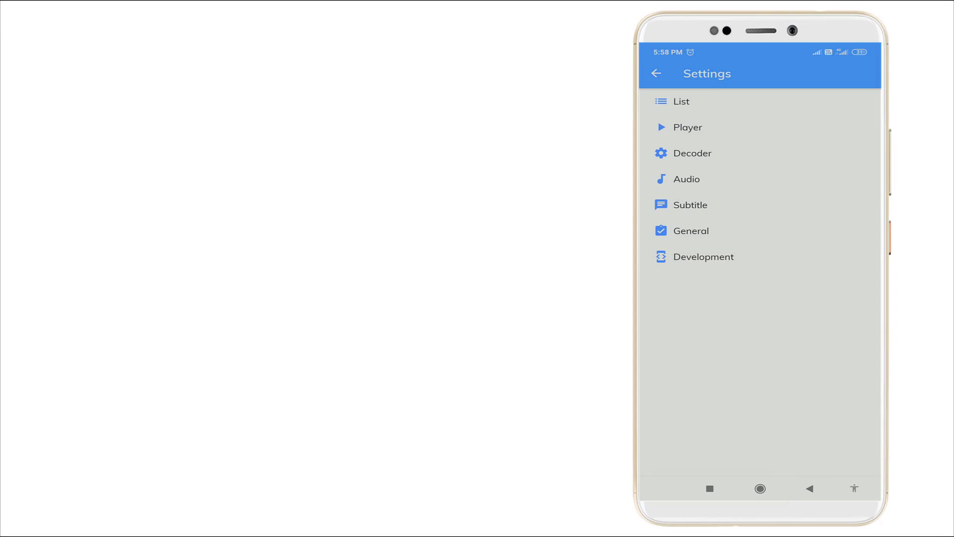
left_click(810, 489)
left_click(701, 104)
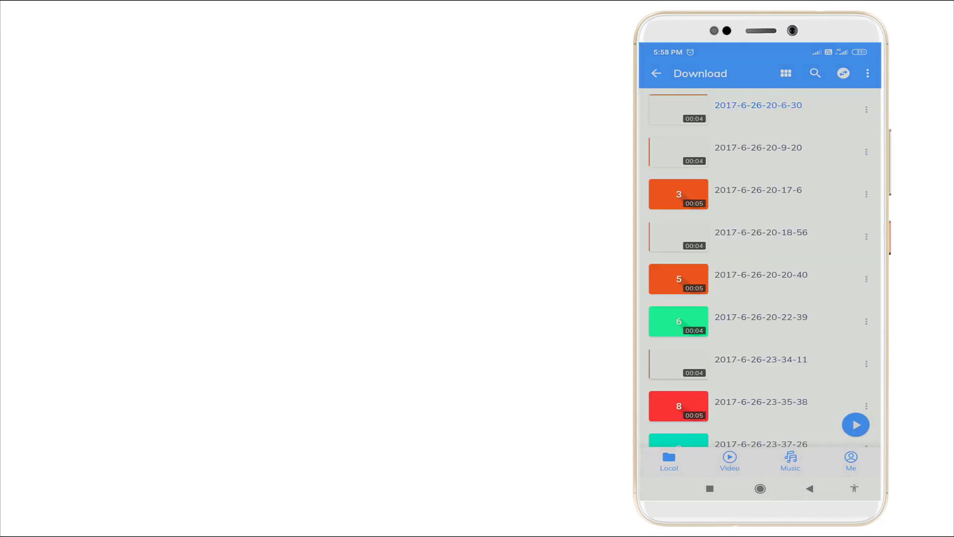
left_click(760, 321)
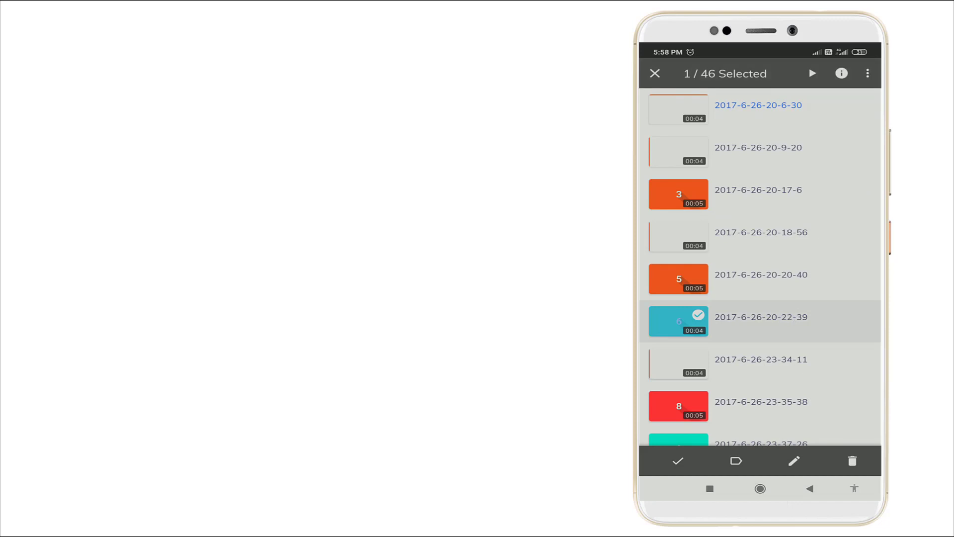
left_click(793, 460)
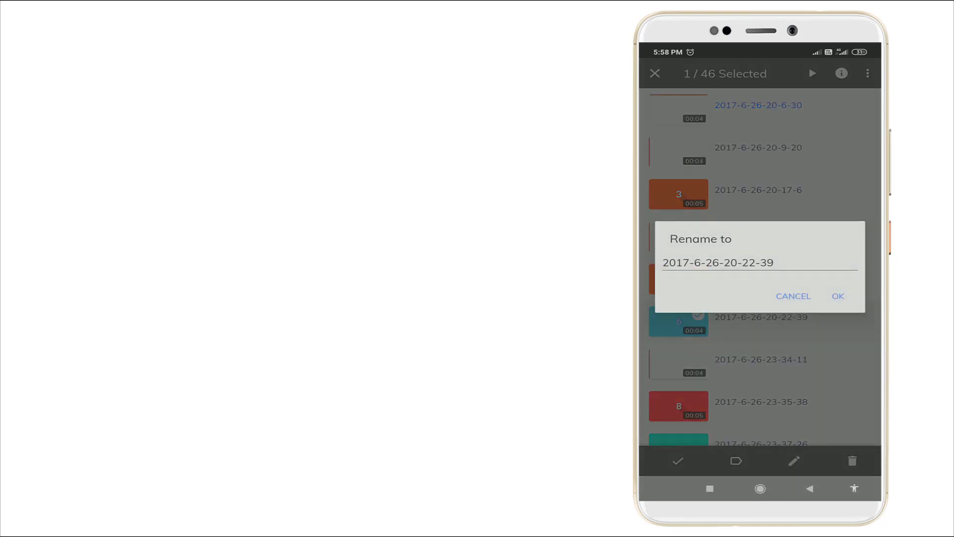
left_click(745, 263)
left_click(693, 196)
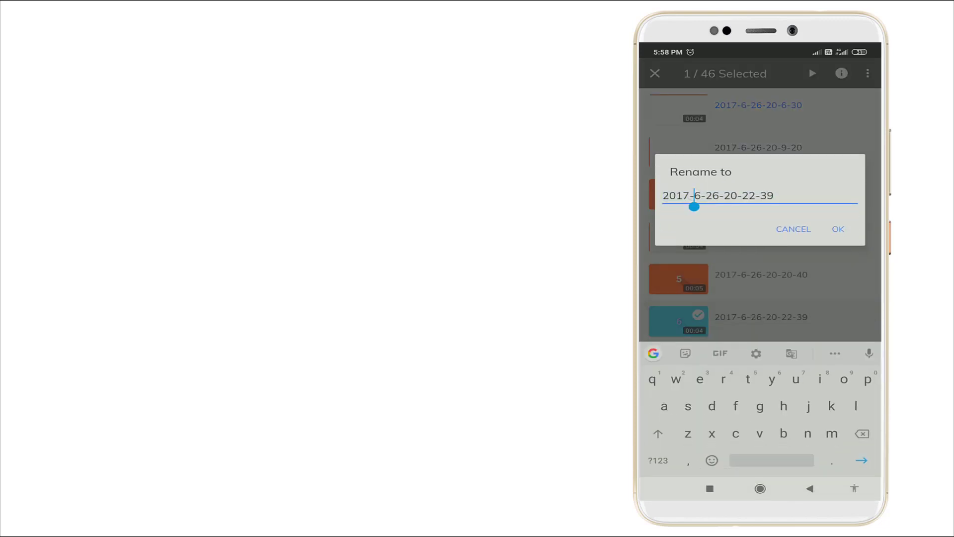
left_click_drag(693, 207, 662, 207)
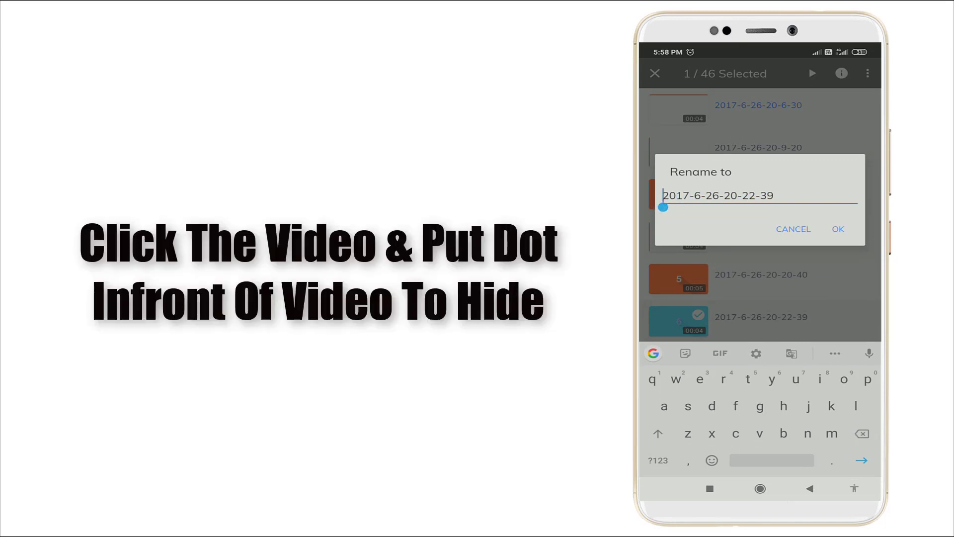
type(".")
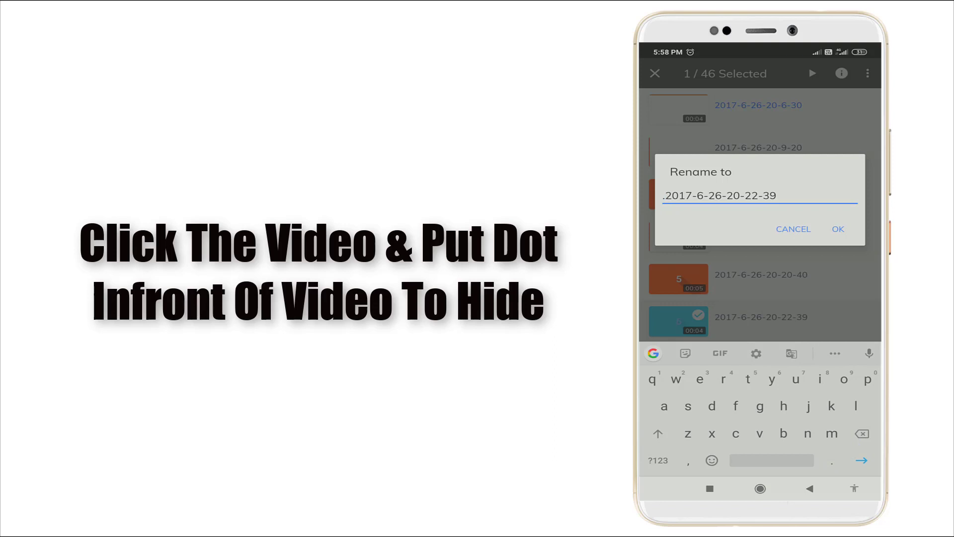
left_click(837, 229)
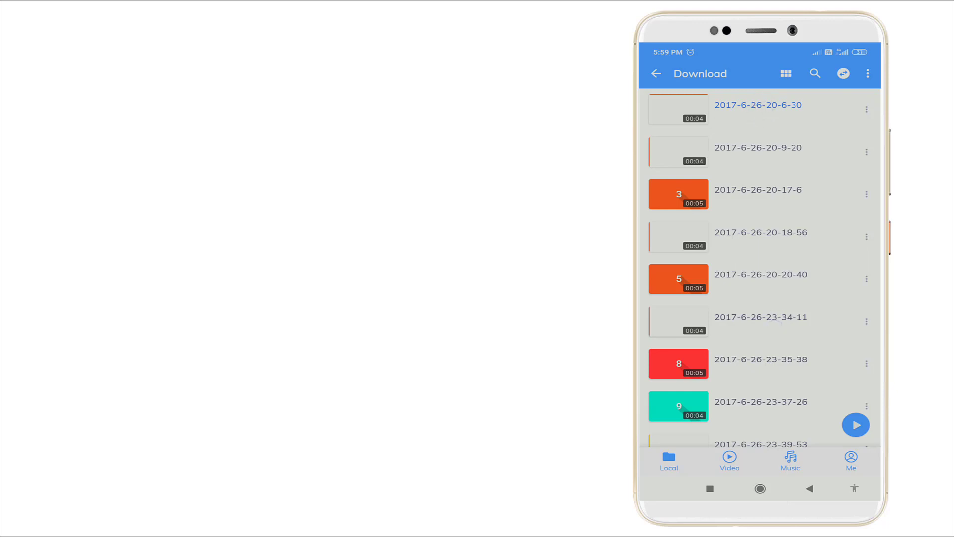
Turn on 'Show hidden files and folders' in the List settings
left_click(809, 489)
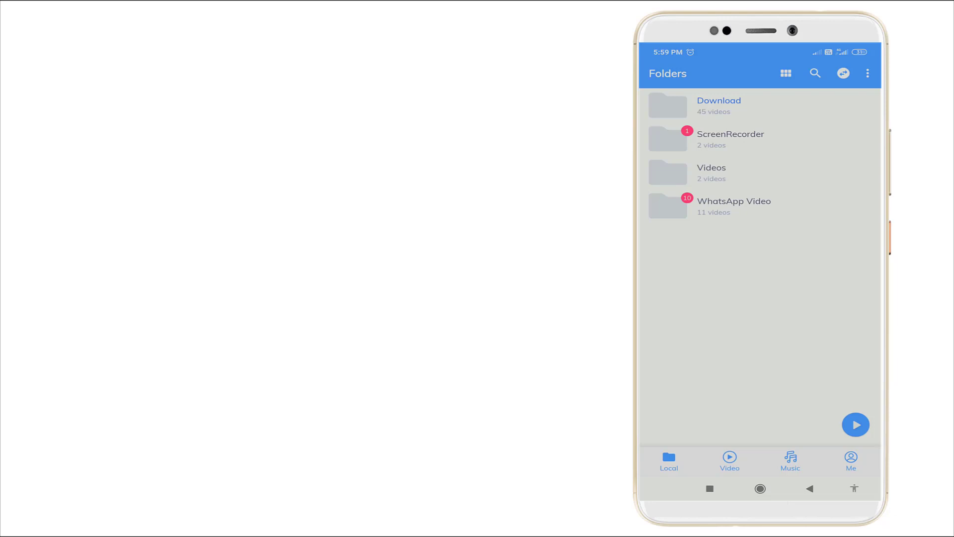
left_click(867, 73)
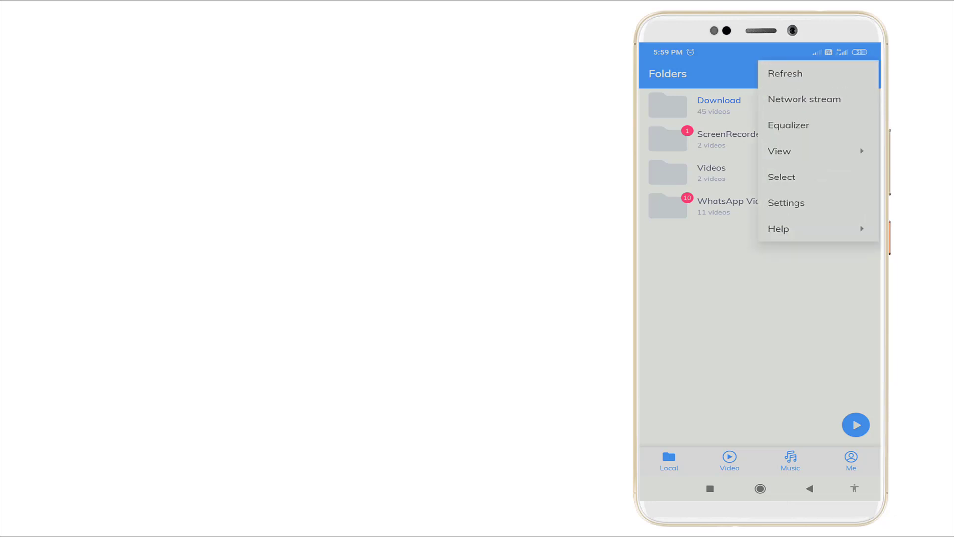
left_click(786, 203)
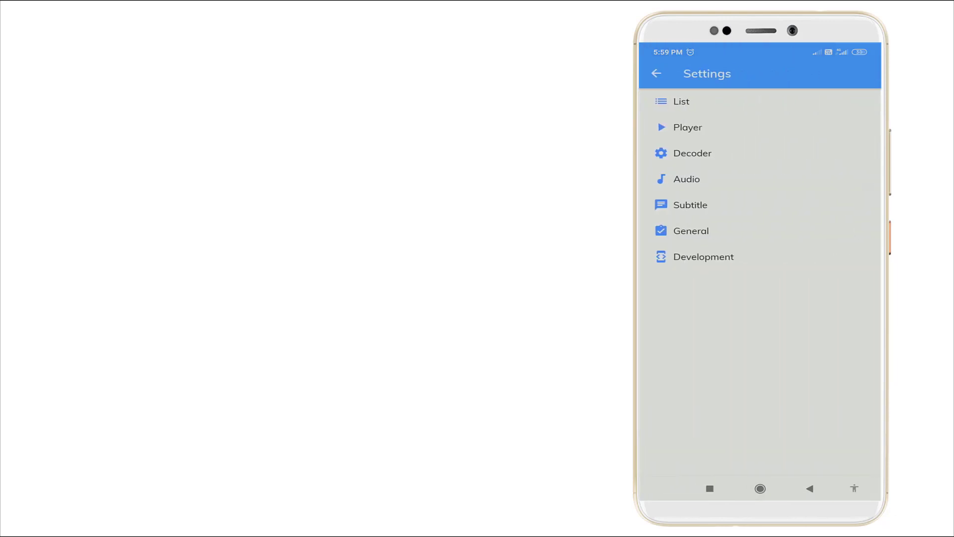
left_click(681, 100)
scroll(816, 298, "down", 3)
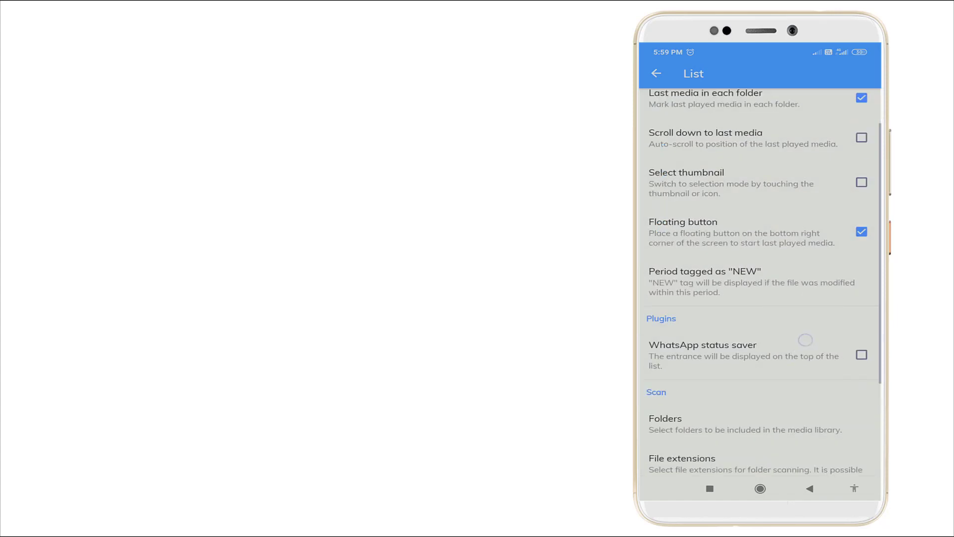
scroll(815, 251, "down", 2)
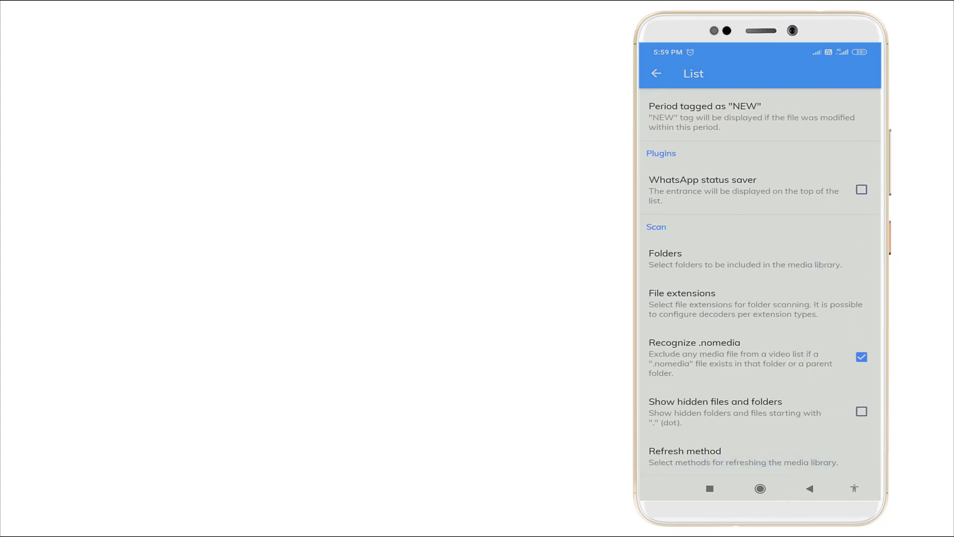
left_click(861, 411)
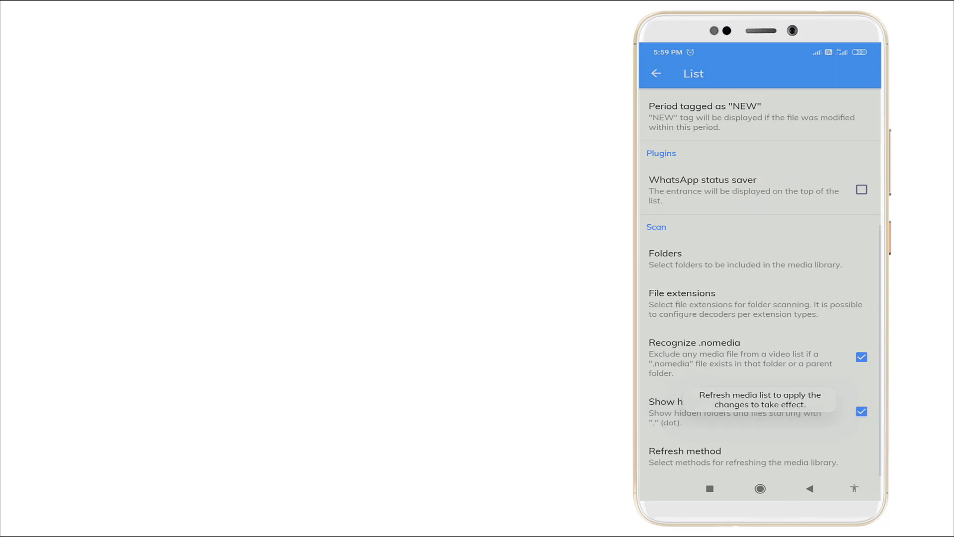
Return to Download and check that the dotted .2017-6-26-20-22-39 video appears
left_click(810, 488)
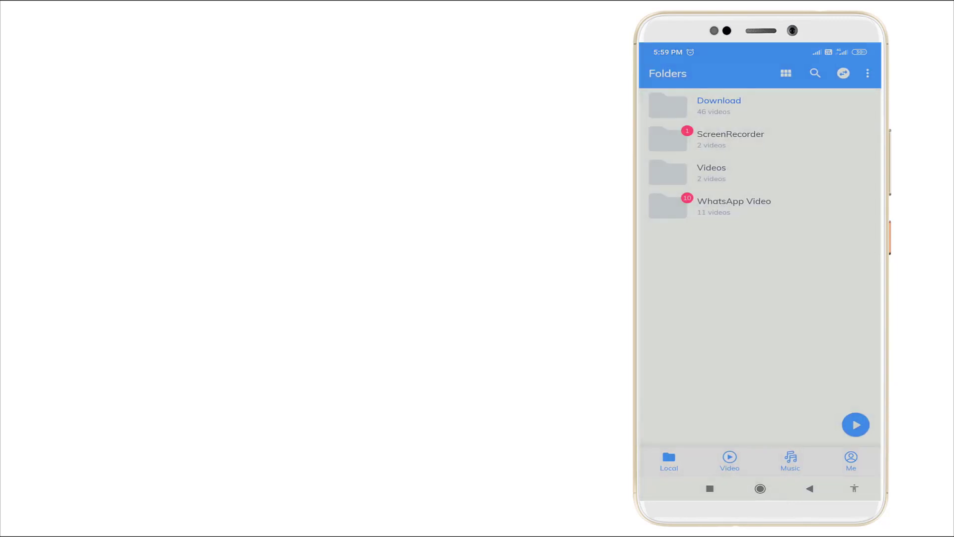
left_click(718, 105)
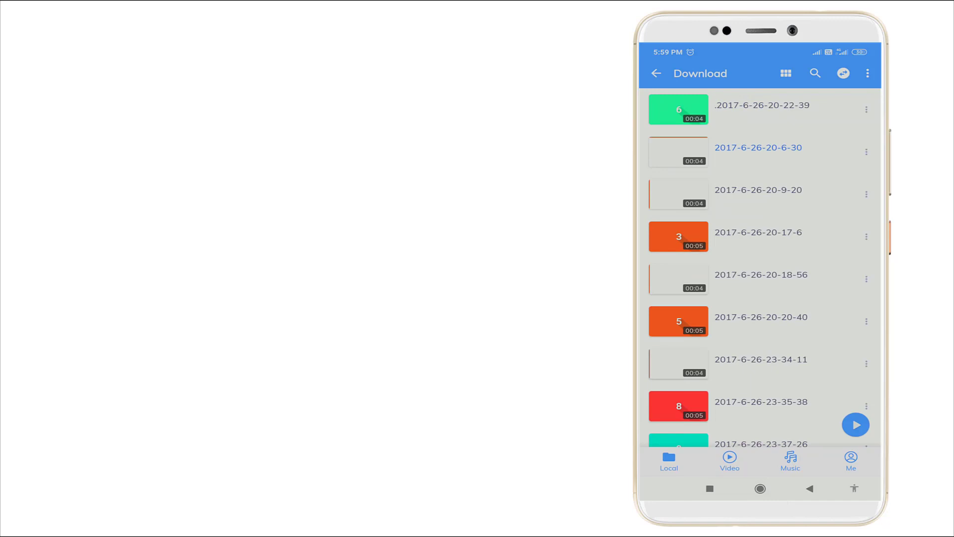
scroll(760, 223, "down", 1)
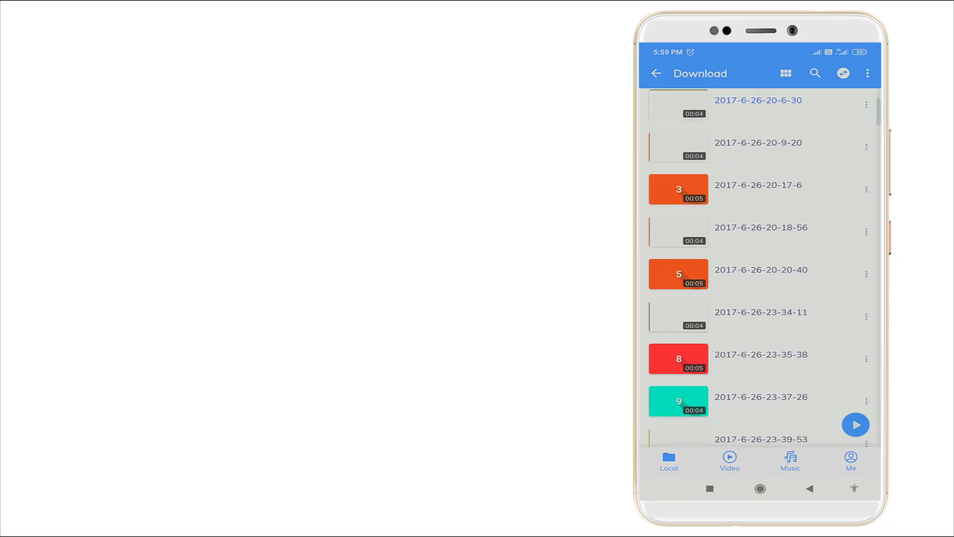
scroll(760, 225, "up", 1)
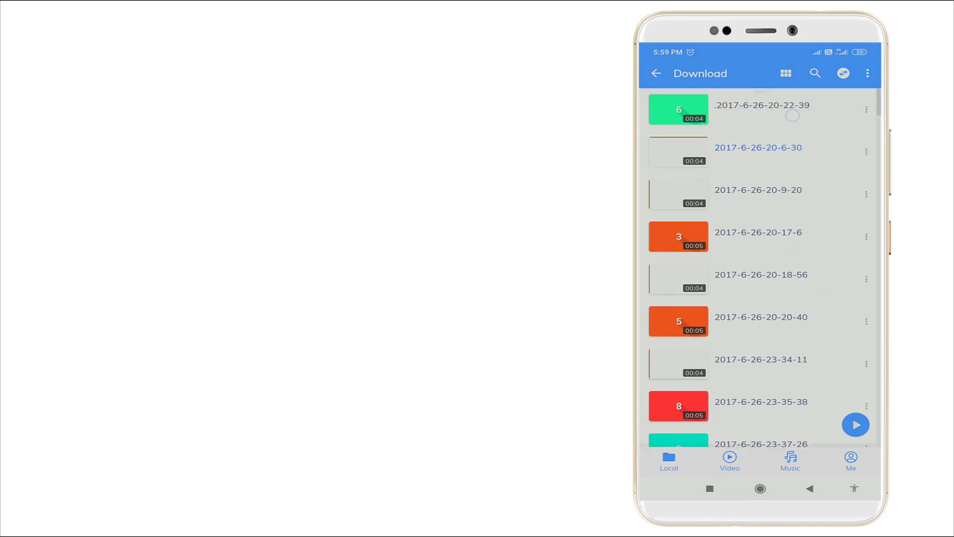
left_click(748, 111)
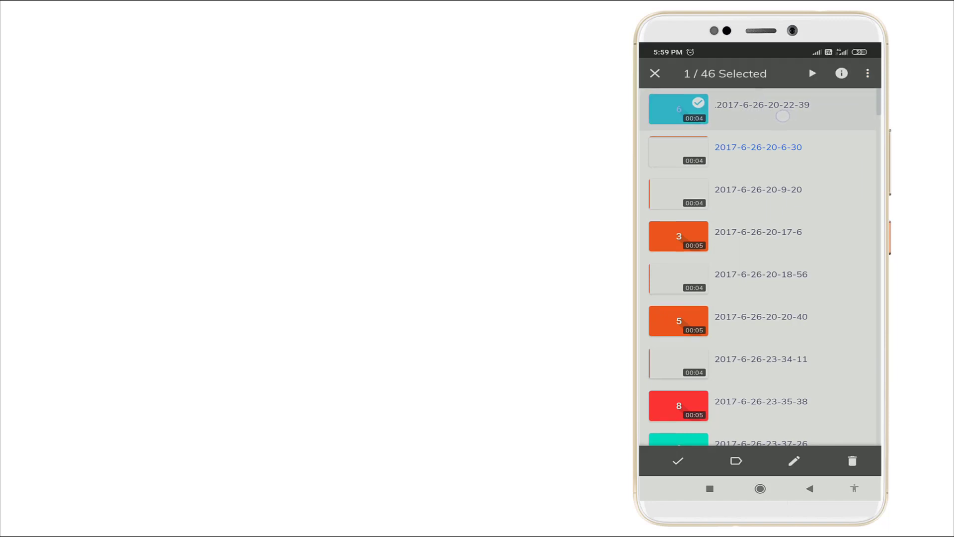
left_click(656, 73)
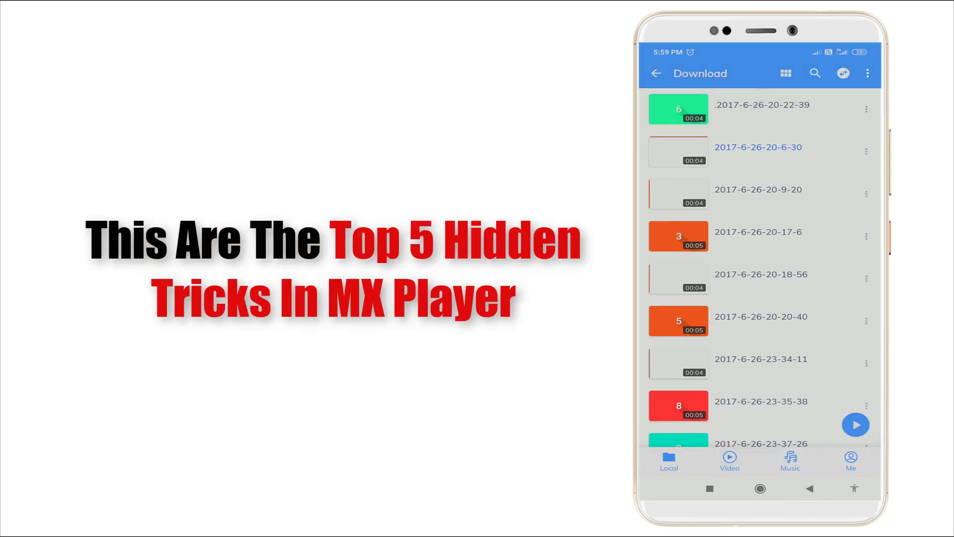
Exit MX Player to the home screen
left_click(654, 73)
left_click(810, 488)
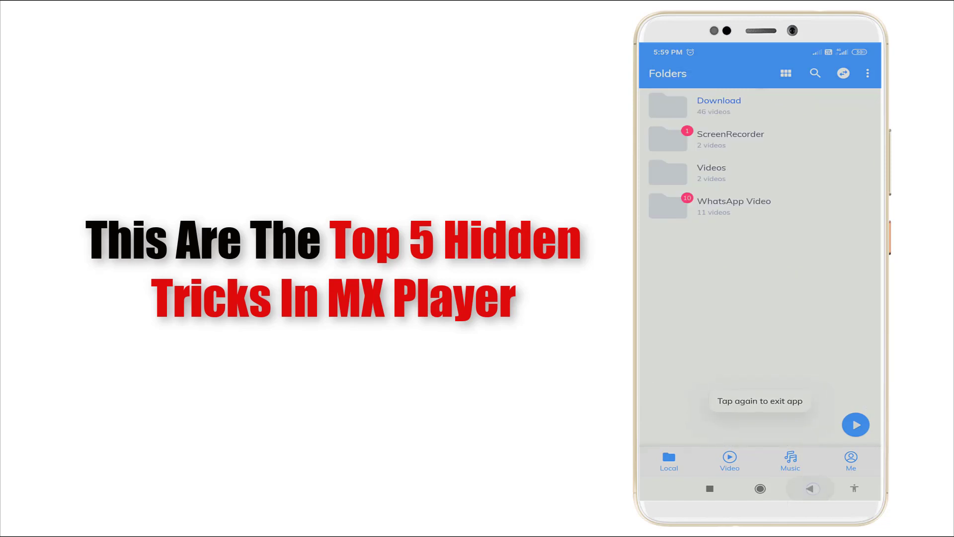
left_click(809, 489)
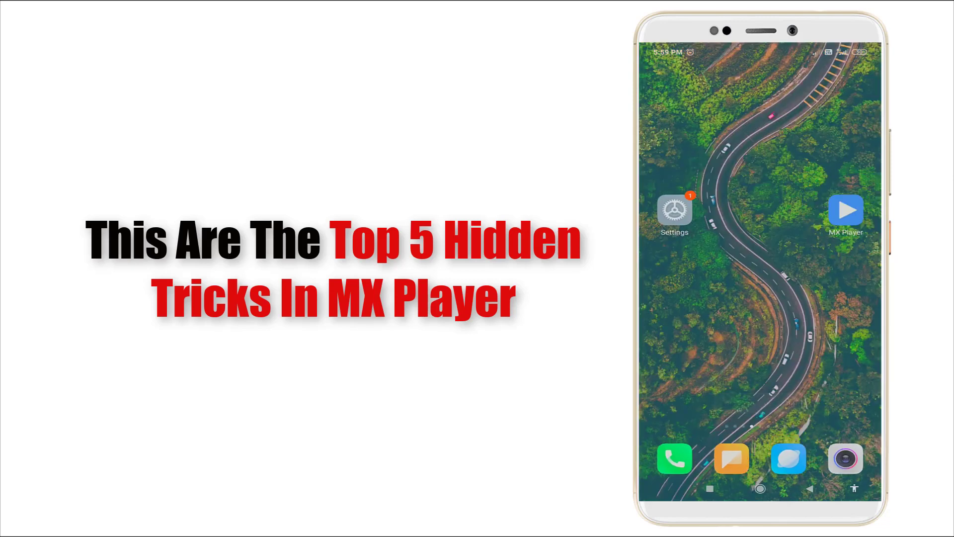